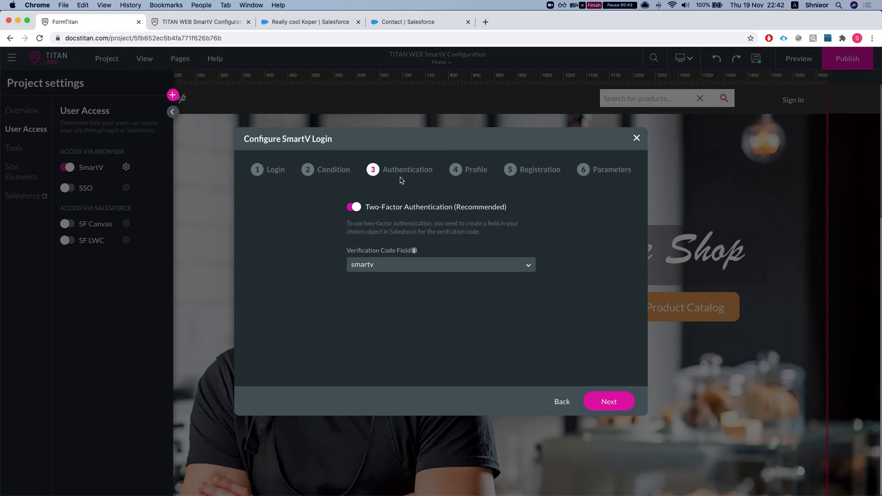
Step: Review the Profile and Registration stages of the SmartV login configuration, close it and view the project's page list
left_click(471, 173)
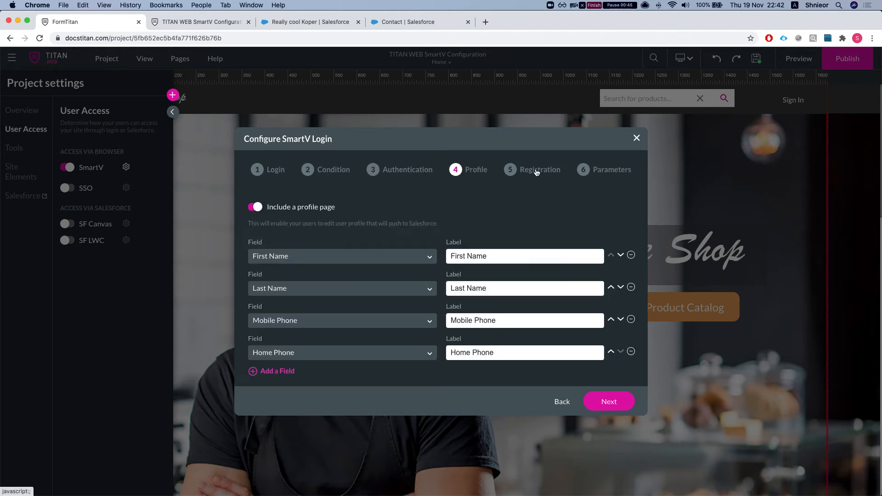
left_click(527, 177)
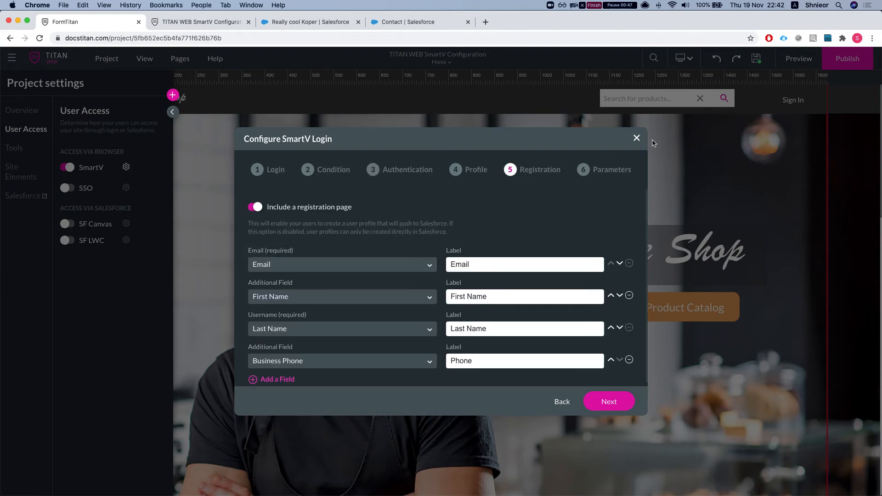
left_click(637, 138)
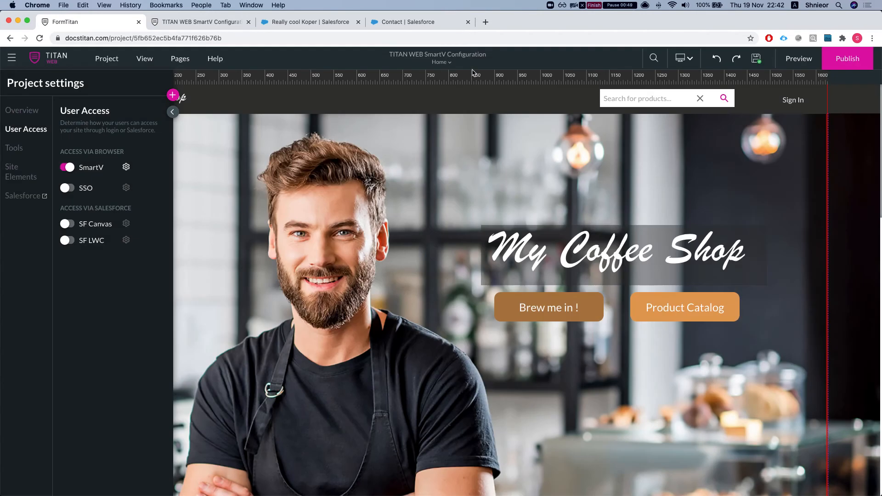
left_click(441, 62)
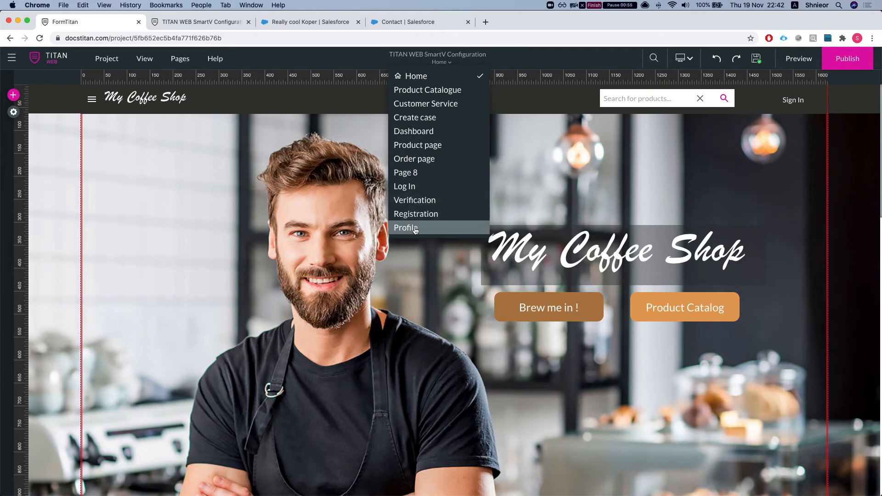
Step: Examine the error message shown below the email field on the published Log In page
left_click(207, 22)
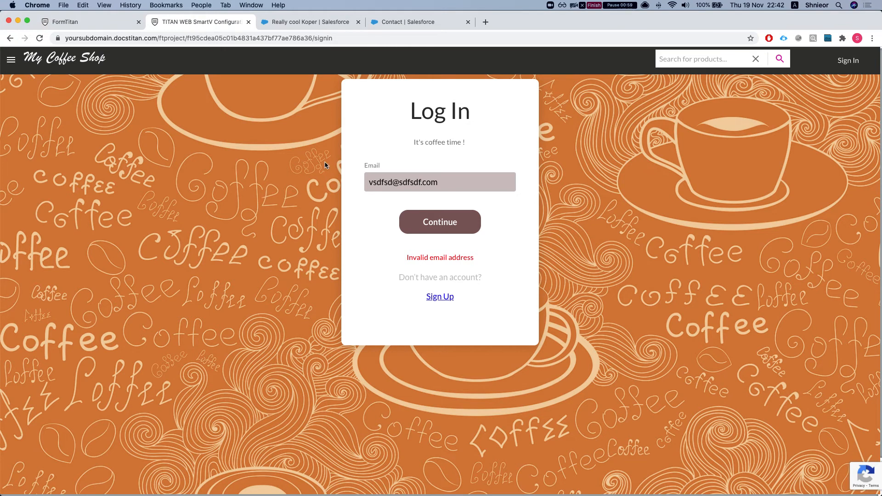
triple_click(398, 186)
left_click_drag(410, 258, 474, 258)
triple_click(459, 258)
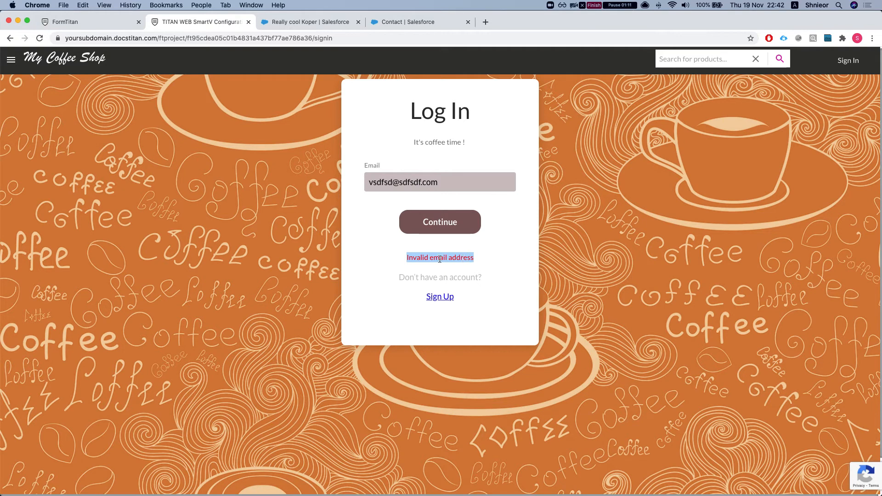
left_click(224, 189)
Step: Open the Error Messages settings of the Log In page in the editor and move the settings window clear of the login box
left_click(55, 18)
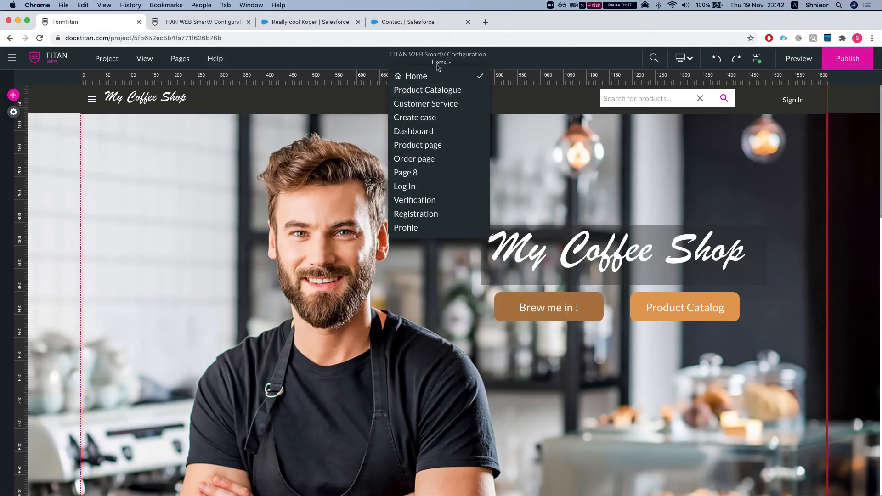
left_click(179, 58)
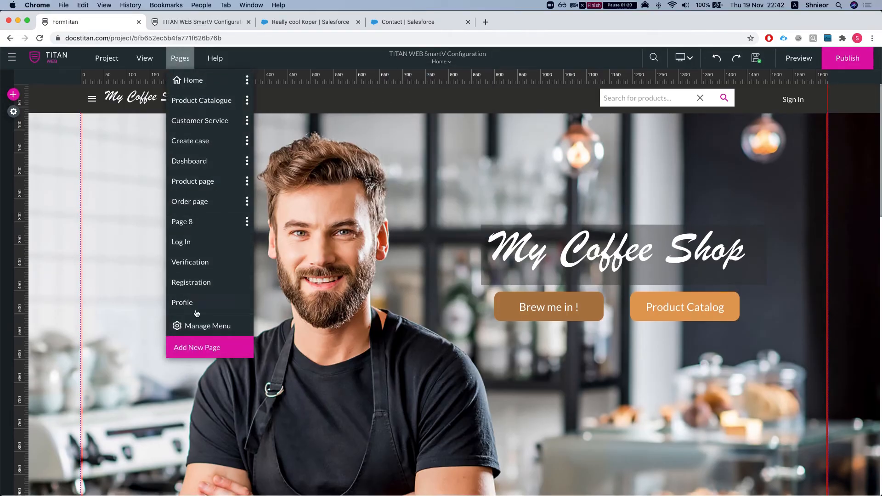
left_click(193, 242)
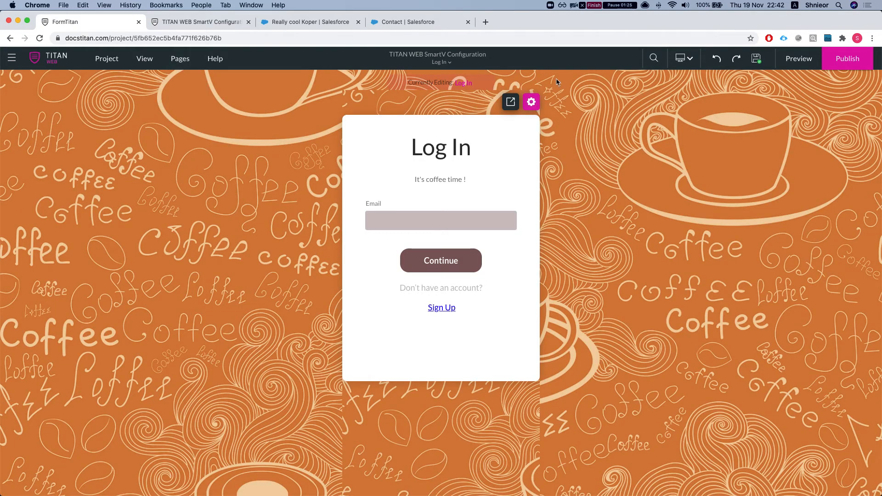
left_click(529, 106)
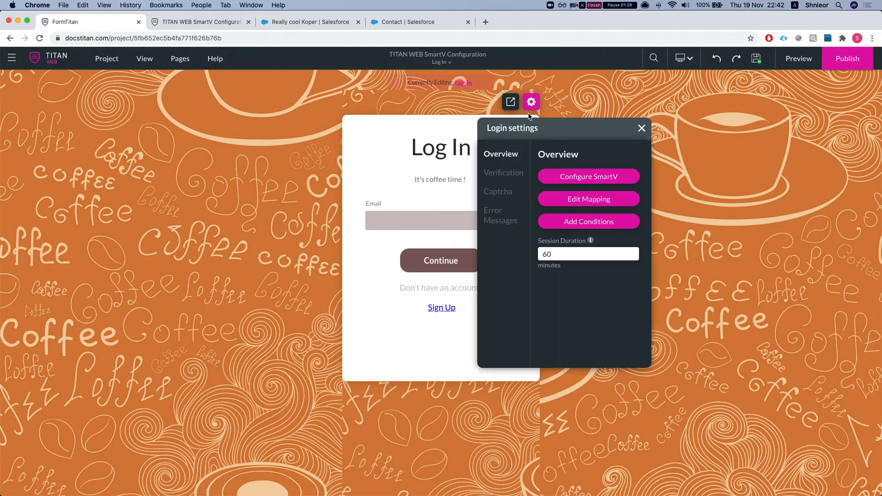
left_click(493, 220)
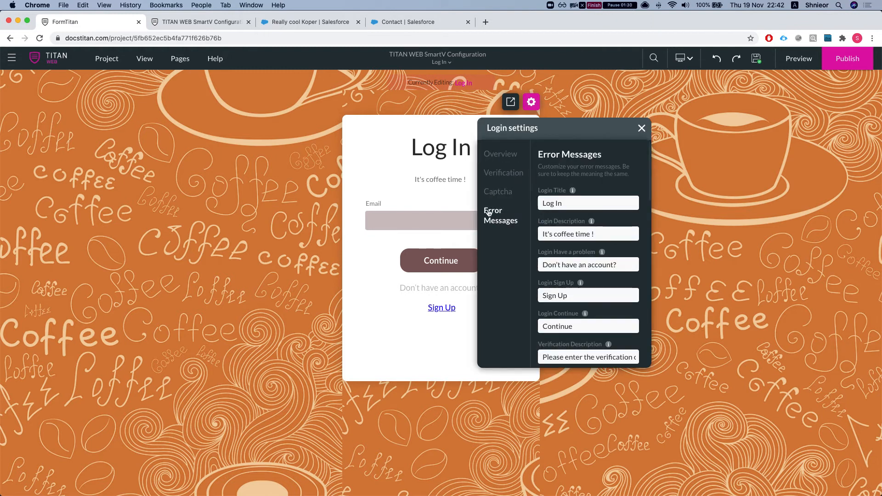
scroll(571, 221, "down", 1)
scroll(571, 221, "up", 1)
scroll(570, 221, "down", 2)
left_click_drag(579, 127, 229, 133)
Step: Append "Please try again" to the Invalid login error message in the login settings
scroll(232, 217, "down", 5)
scroll(231, 217, "down", 10)
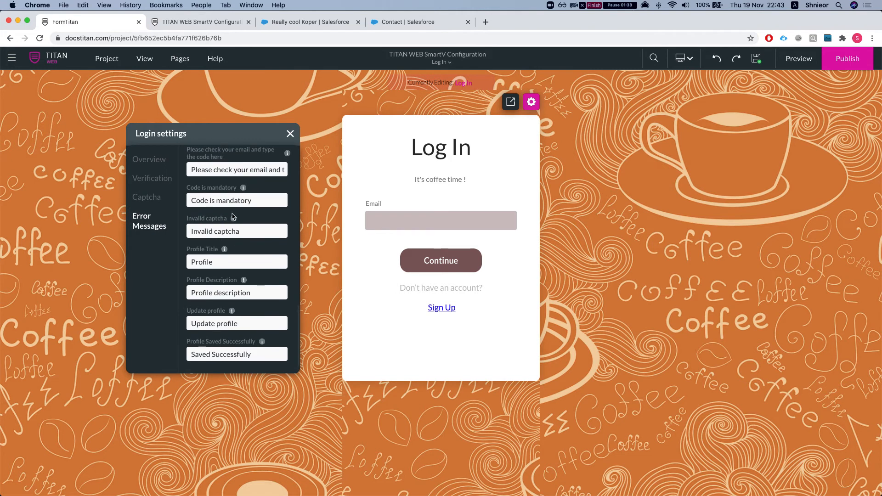
scroll(232, 214, "up", 1)
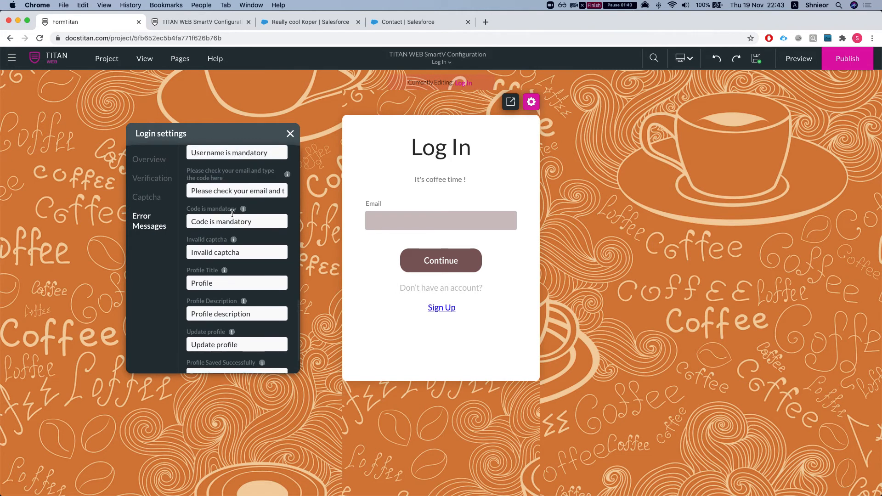
scroll(232, 214, "up", 7)
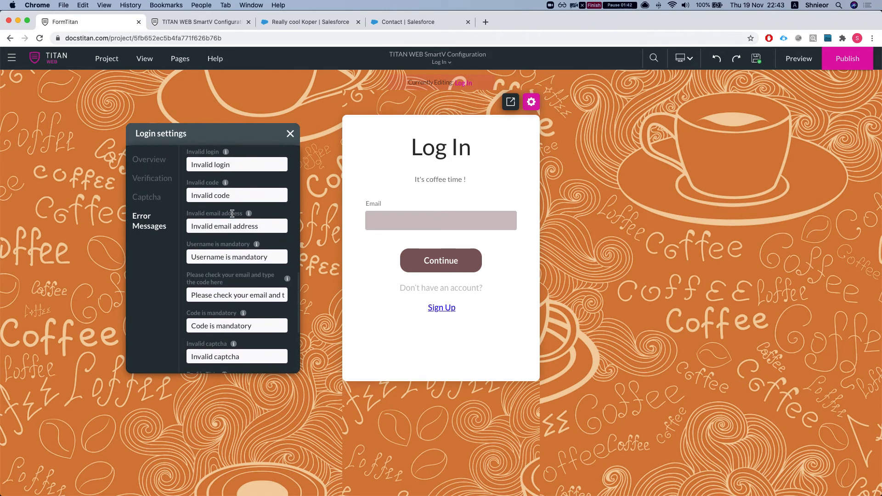
scroll(232, 214, "up", 1)
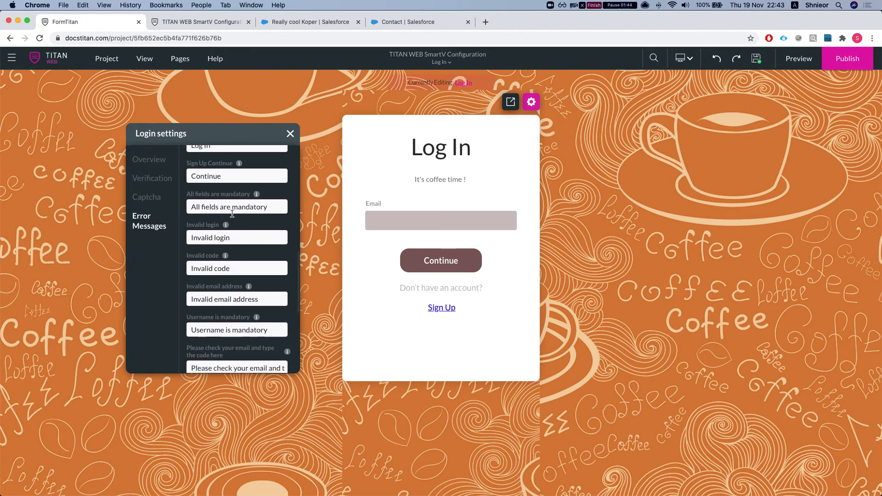
double_click(200, 227)
left_click(238, 228)
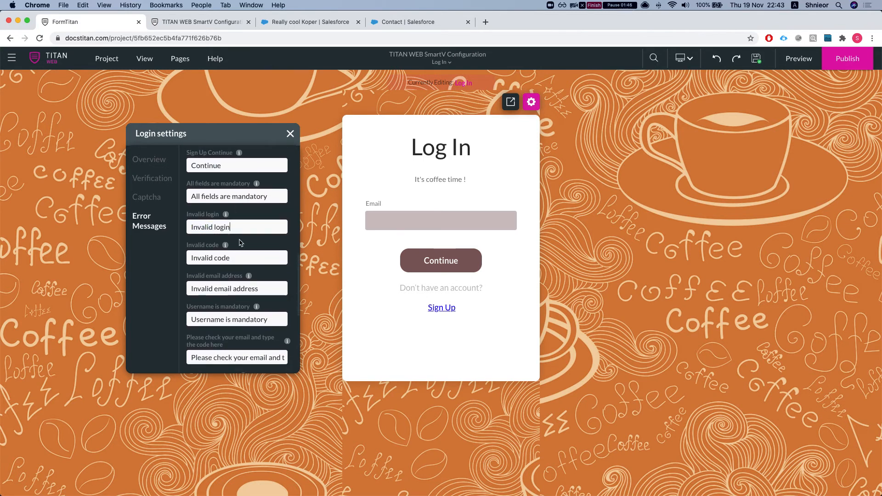
type("Please try again")
left_click(242, 265)
Step: Change the title on the login box to "Please Log In" directly on the page
scroll(225, 262, "up", 10)
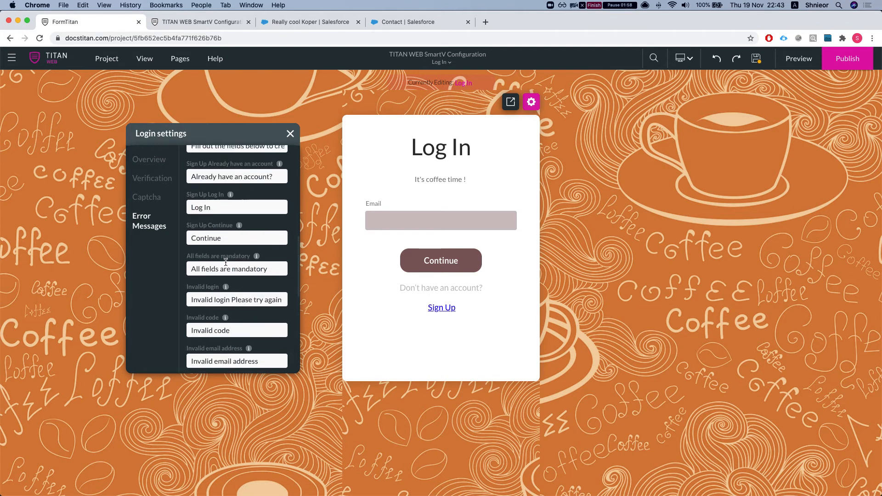
scroll(226, 265, "up", 5)
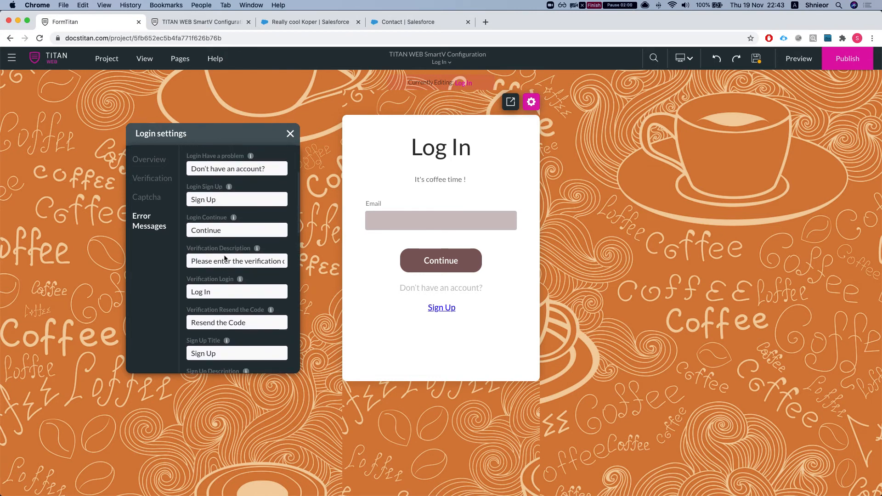
scroll(239, 227, "up", 2)
scroll(234, 199, "up", 2)
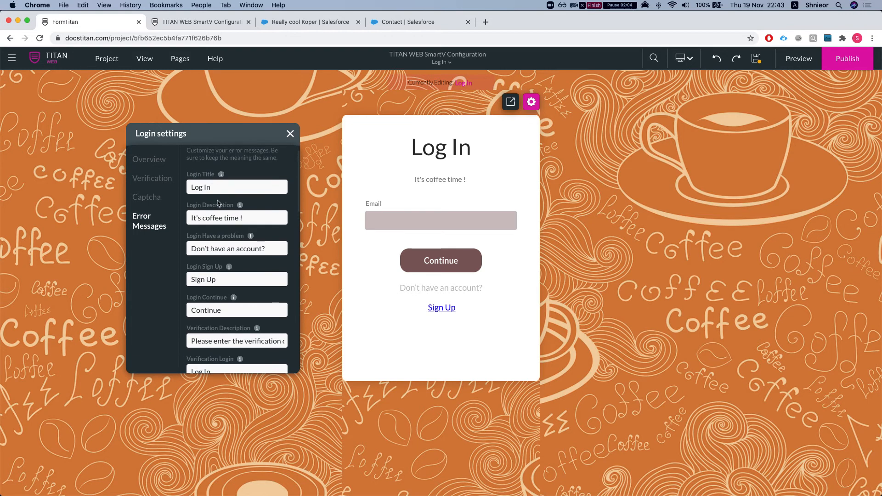
scroll(199, 184, "up", 1)
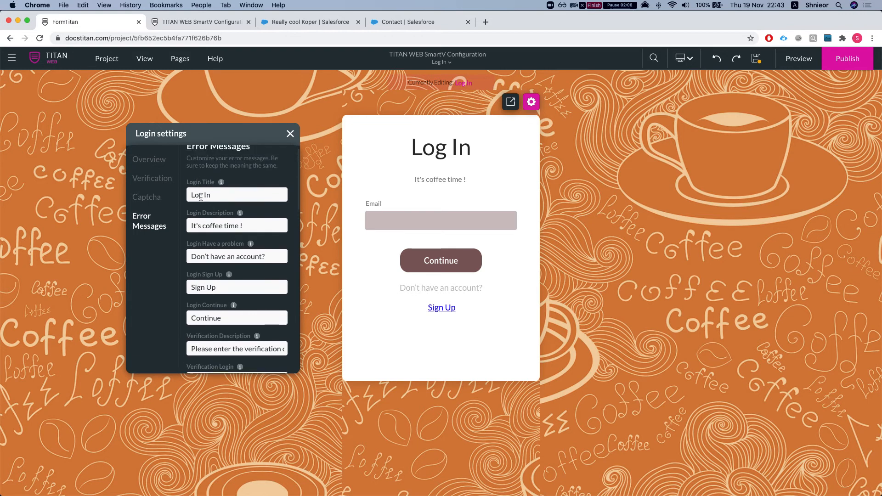
double_click(433, 151)
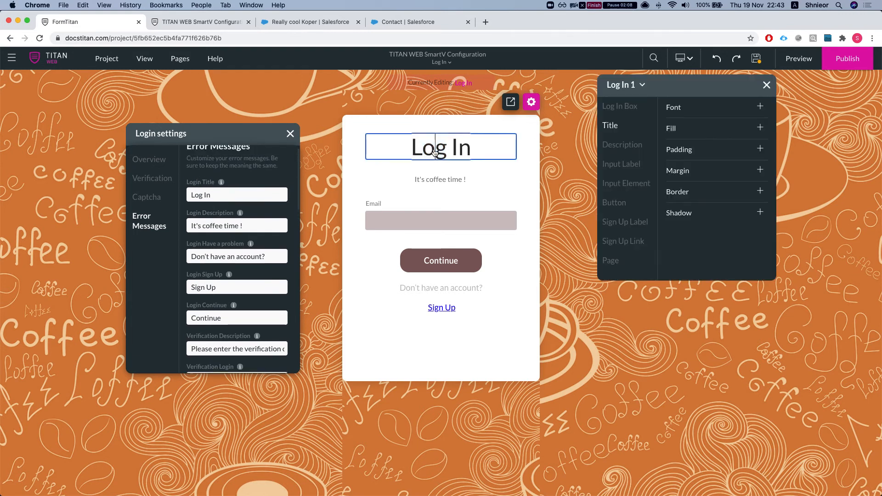
triple_click(434, 152)
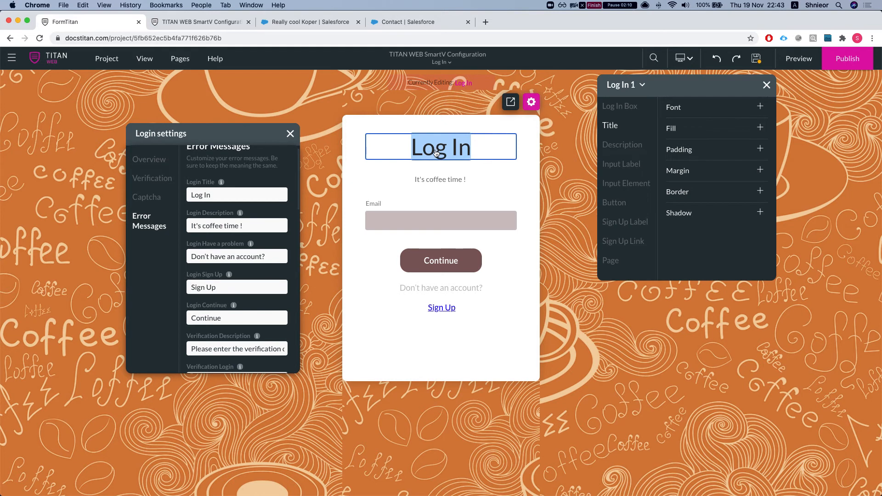
key("Left")
type("Please")
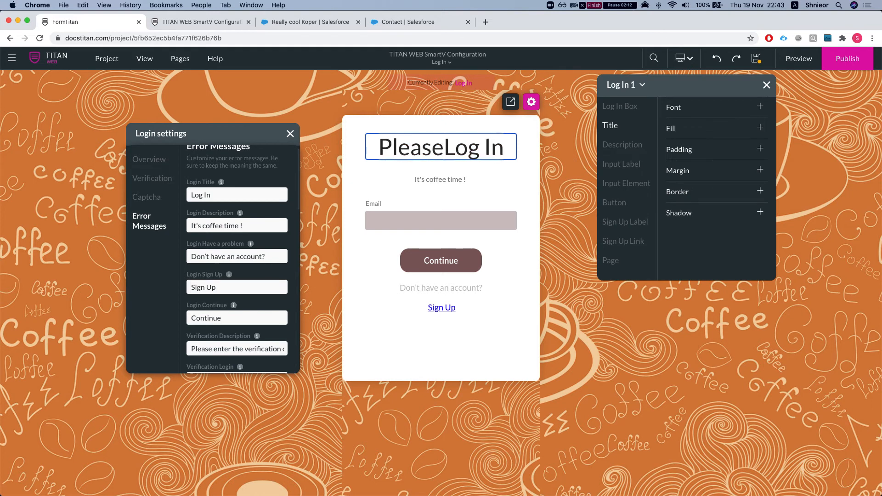
left_click(542, 197)
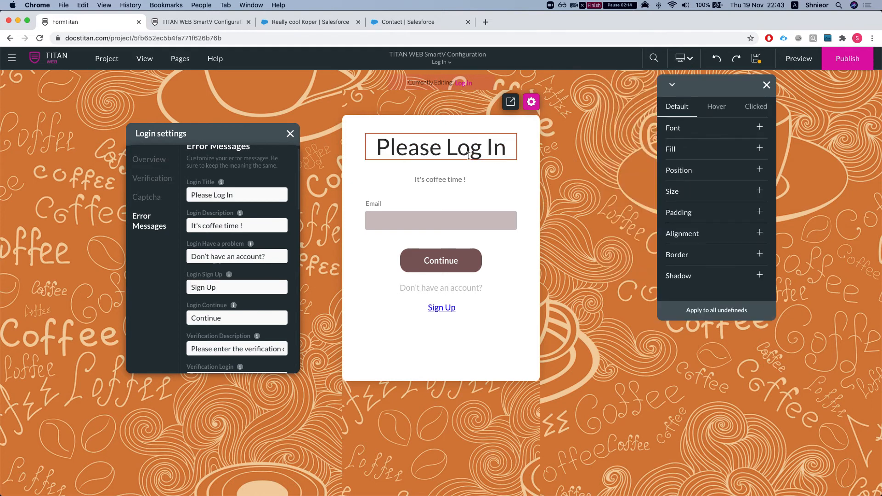
double_click(199, 197)
scroll(208, 197, "down", 10)
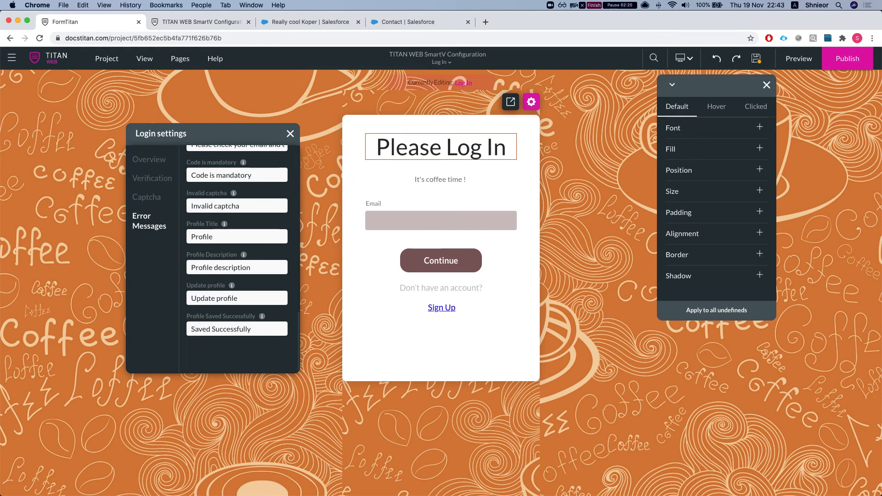
Step: Remove the word "Please" from the title on the login box
left_click(441, 151)
double_click(421, 151)
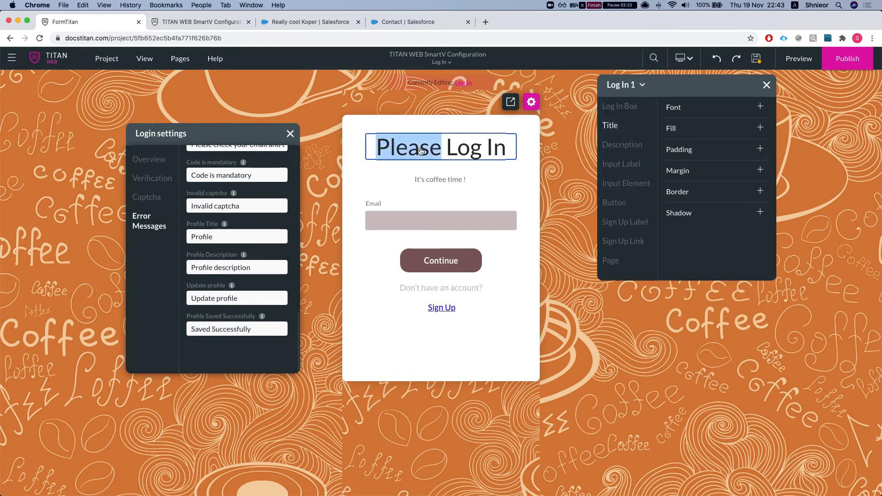
key("BackSpace")
scroll(240, 198, "up", 15)
scroll(234, 174, "up", 5)
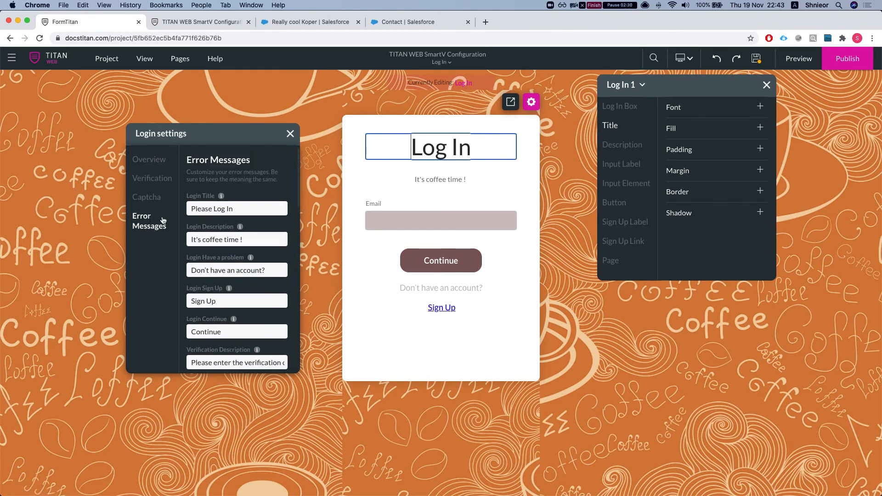
scroll(232, 210, "down", 1)
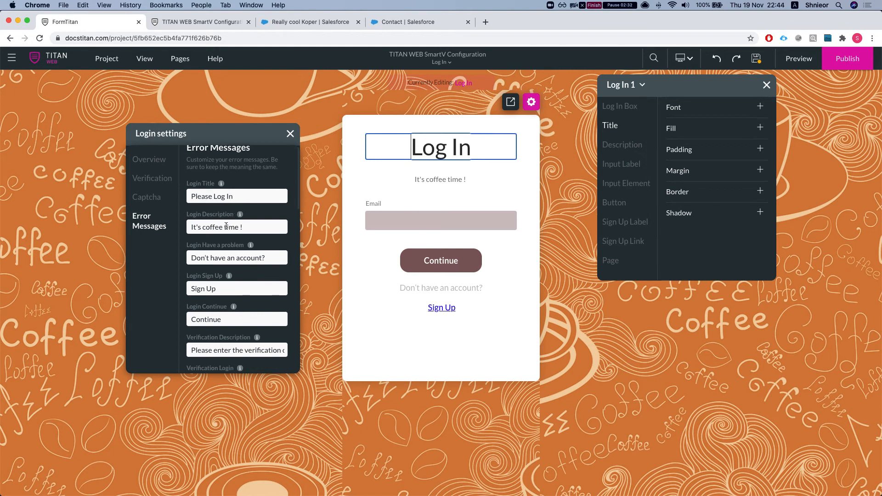
scroll(217, 231, "down", 4)
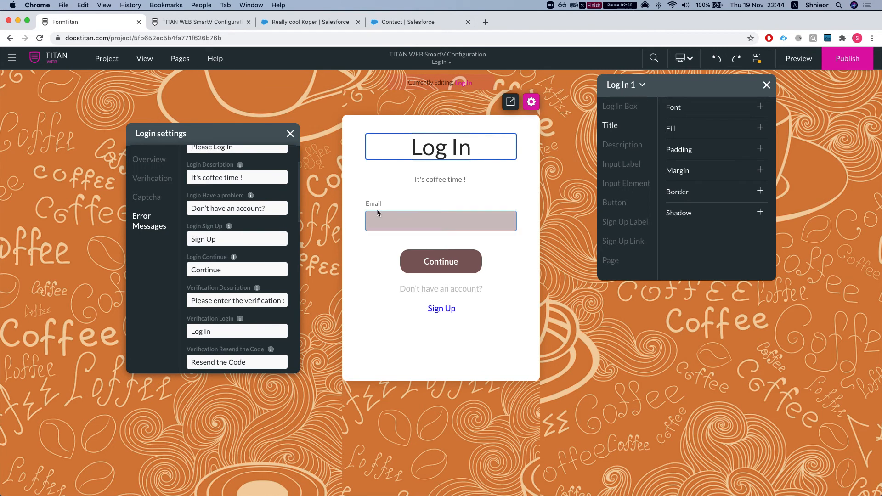
left_click(408, 189)
Step: Review the verification, sign-up, error and profile texts in the login settings, including the Invalid login and Invalid code messages
scroll(239, 282, "down", 4)
scroll(240, 282, "down", 1)
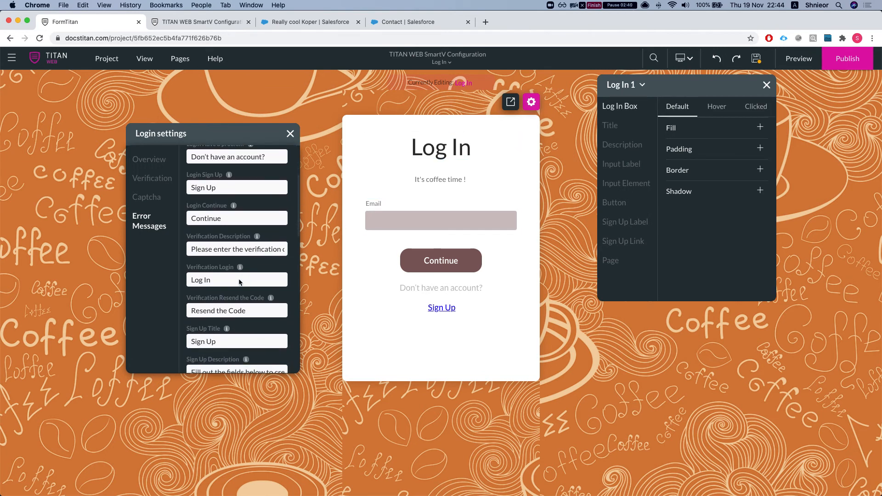
scroll(235, 280, "down", 1)
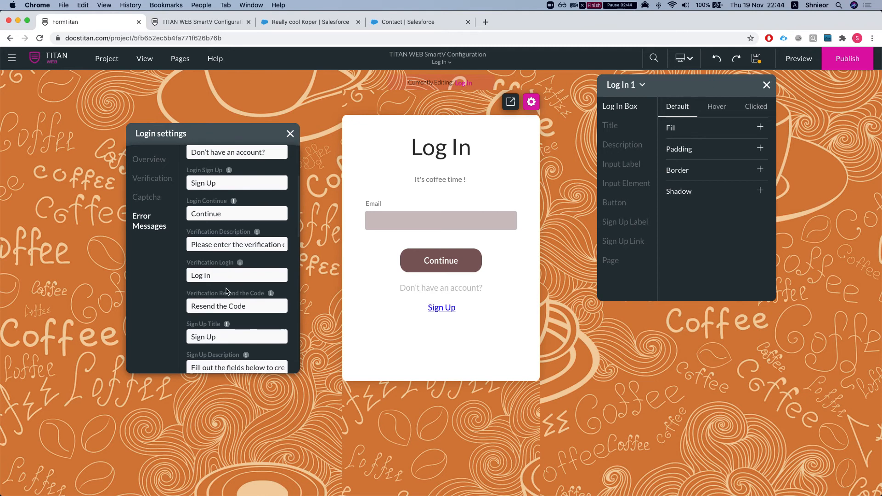
scroll(216, 271, "down", 3)
scroll(213, 259, "down", 8)
scroll(211, 265, "down", 10)
scroll(212, 266, "up", 7)
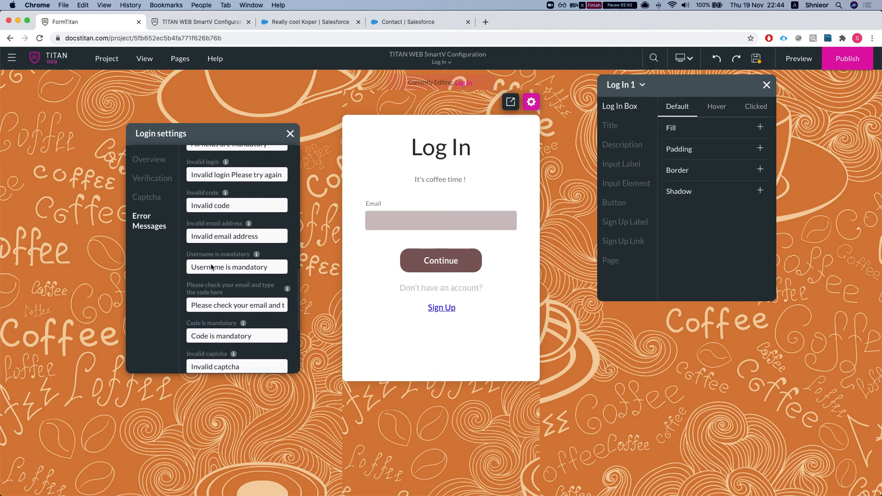
scroll(213, 255, "up", 2)
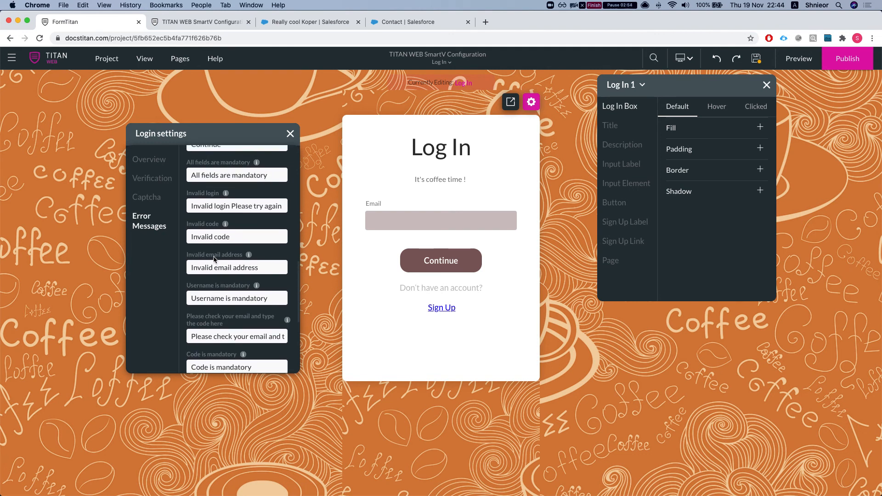
left_click_drag(232, 223, 271, 223)
left_click(272, 222)
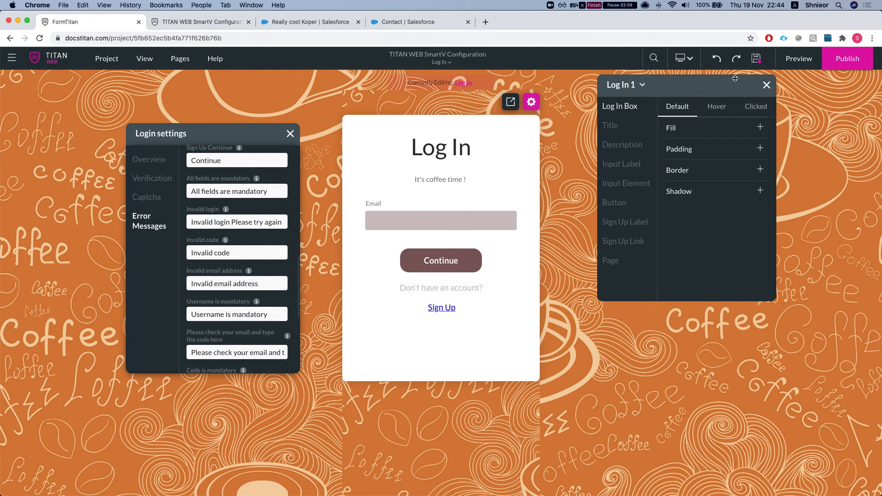
Step: Publish the project with the edited login error message
left_click(847, 58)
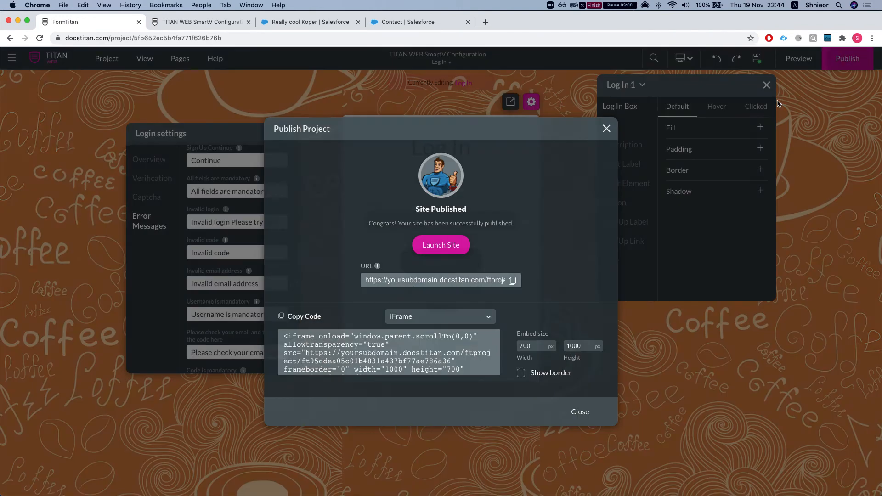
Step: Launch the published site, try to sign in with a made-up email address, and check the login error message on both open site pages
left_click(448, 247)
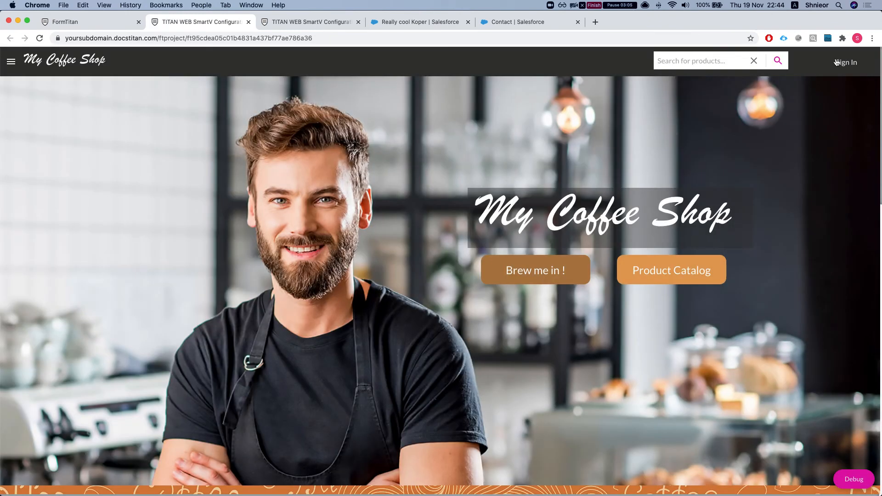
left_click(847, 61)
left_click(429, 179)
type("dsfsdfsdf@dfdf.o")
type("om")
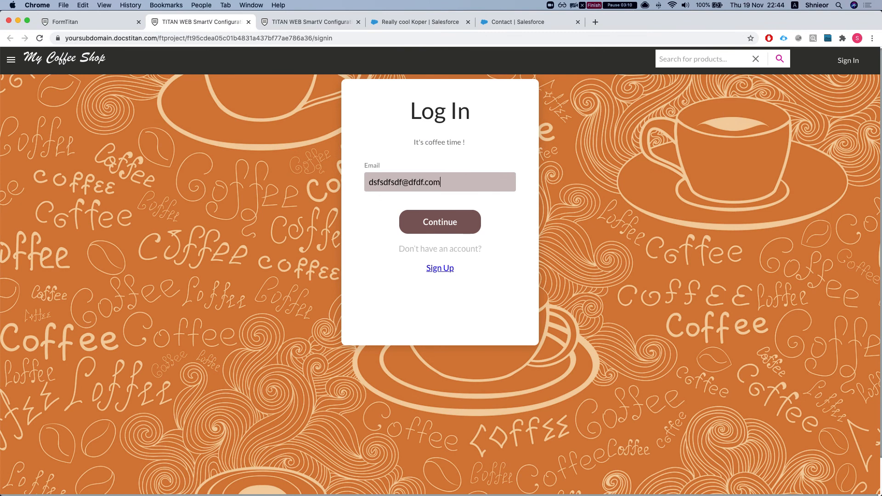
left_click(435, 222)
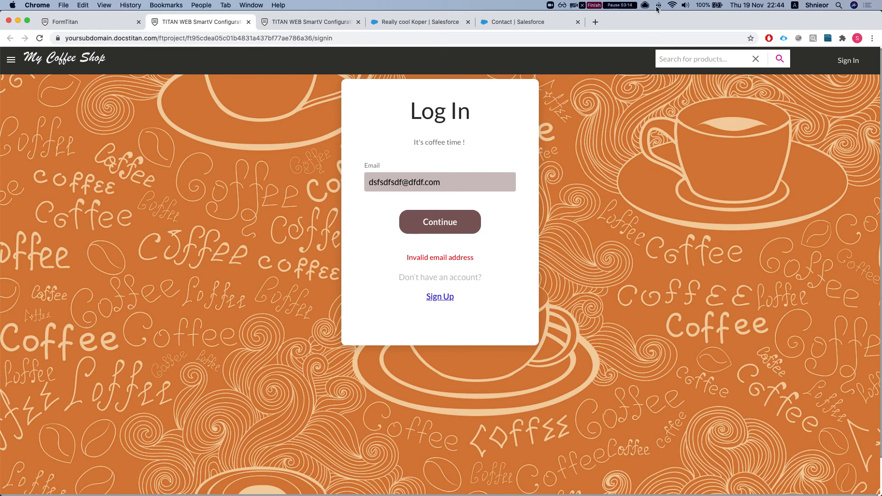
key("ctrl+Tab")
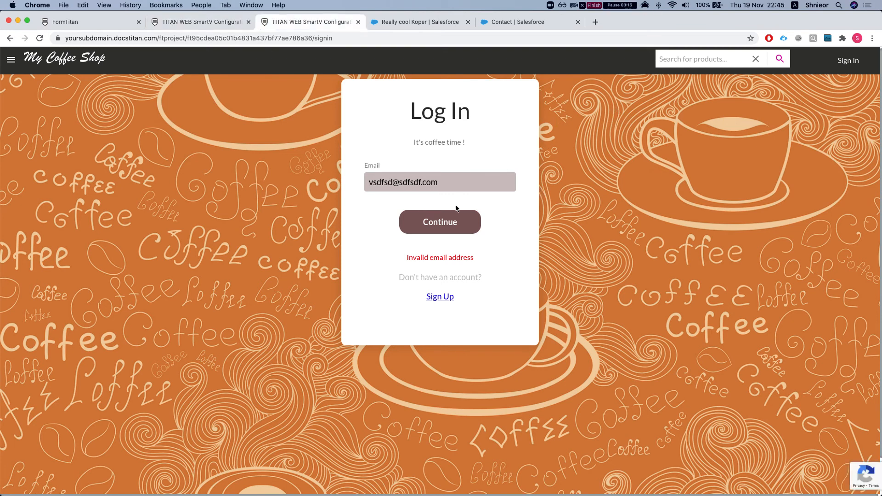
triple_click(439, 258)
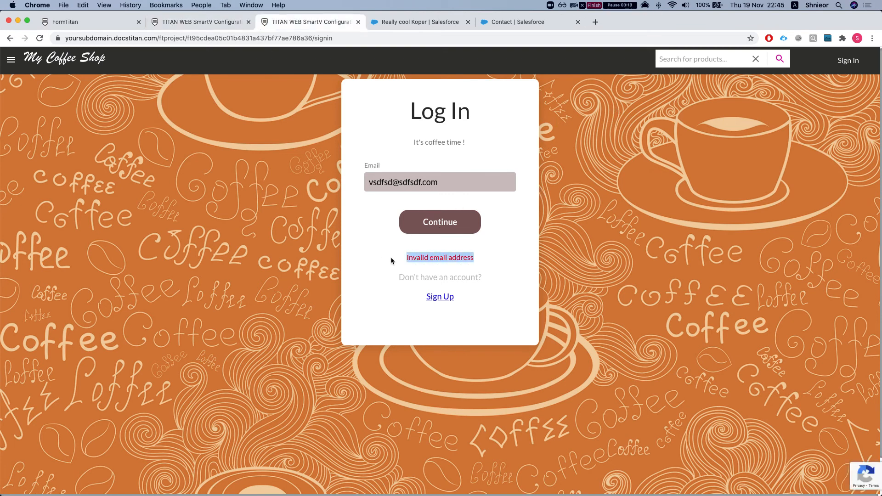
Step: Back in the project editor, extend the Invalid email address message to "Invalid email address please try again"
left_click(109, 24)
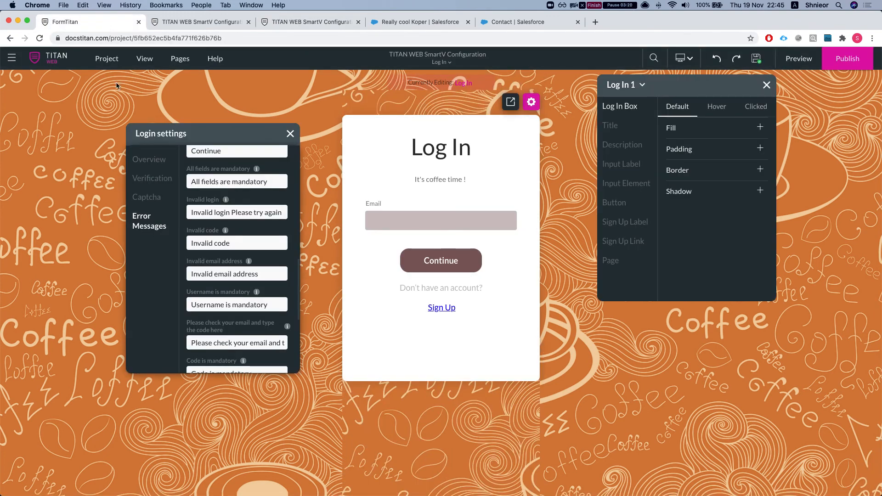
scroll(216, 232, "down", 1)
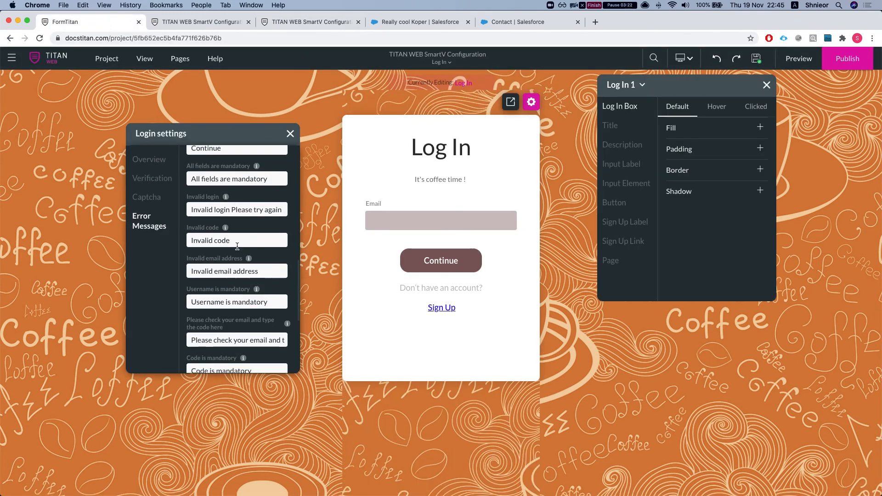
left_click(272, 262)
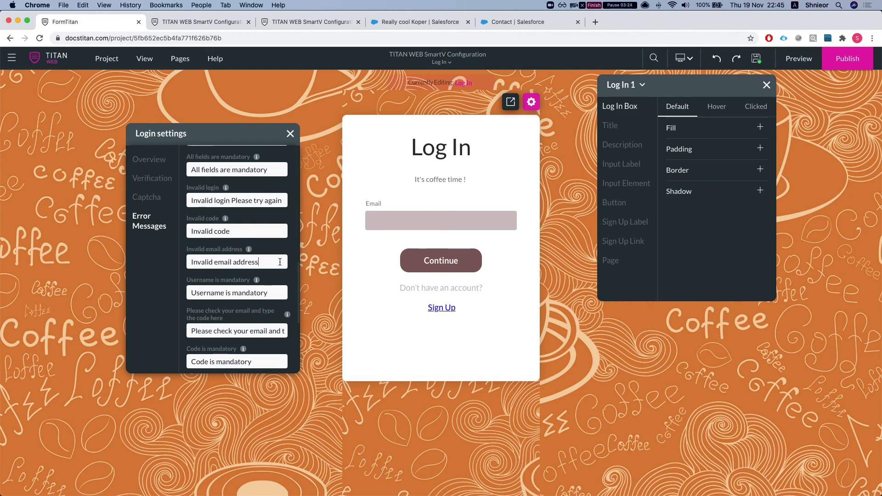
type("please tru")
key("BackSpace")
type("y again")
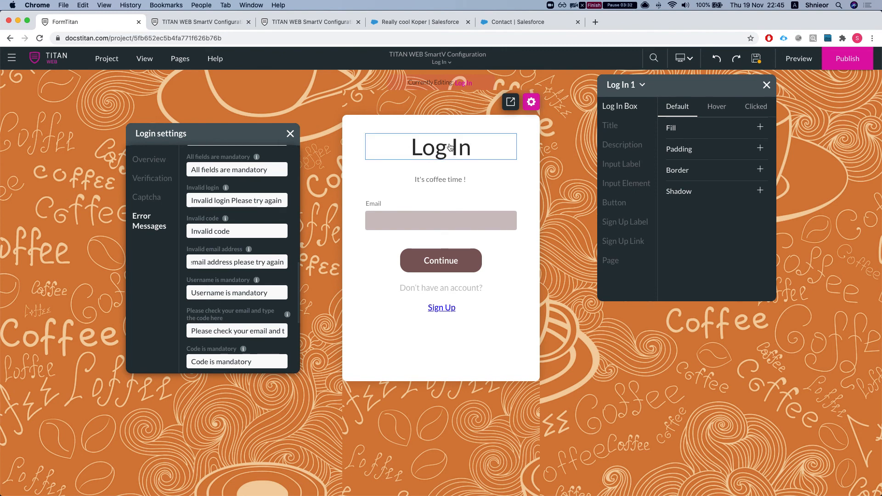
Step: Save and publish the project, and launch the site in place of its two older browser tabs
left_click(756, 58)
left_click(835, 61)
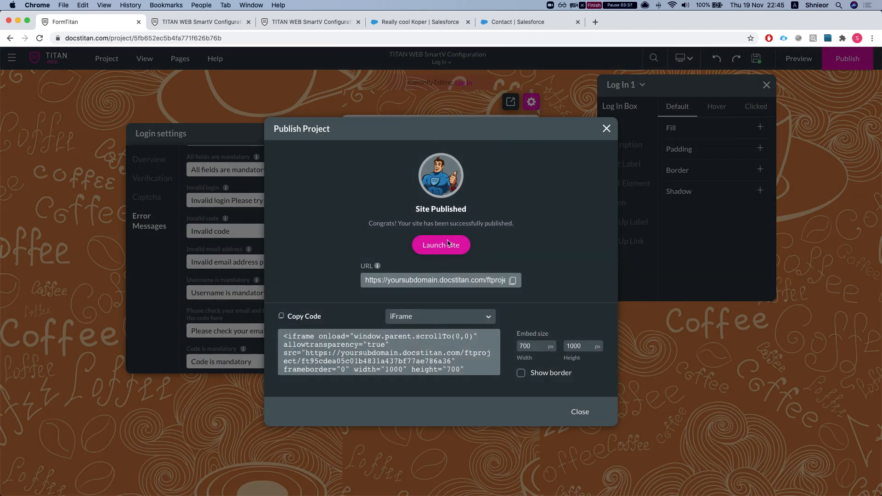
left_click(452, 253)
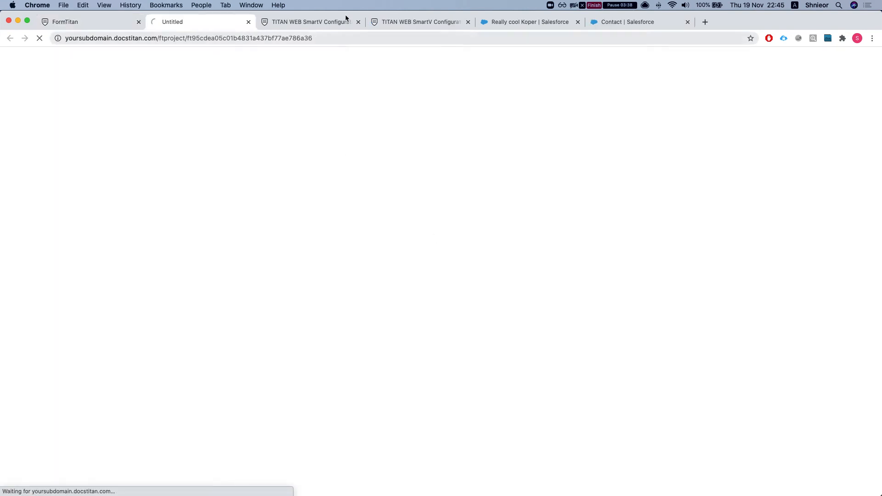
left_click(358, 23)
left_click(358, 22)
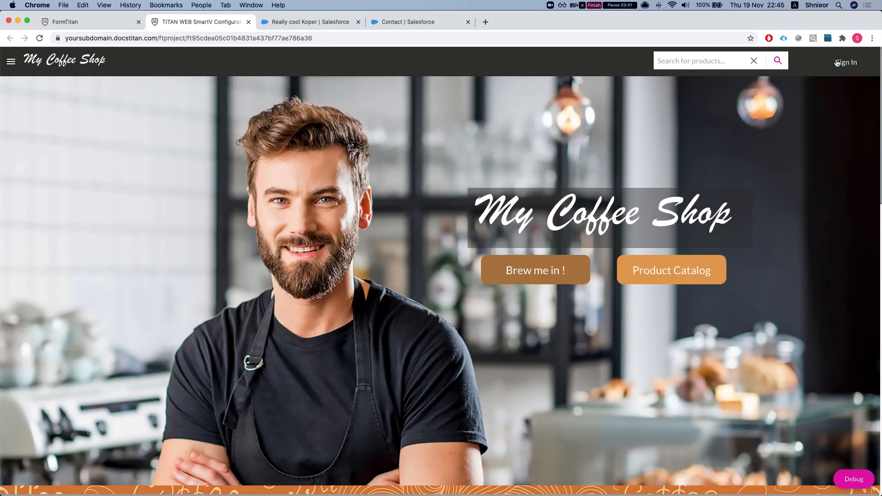
Step: Try to sign in to the published site with a made-up email address and examine the wording of the error message
left_click(847, 62)
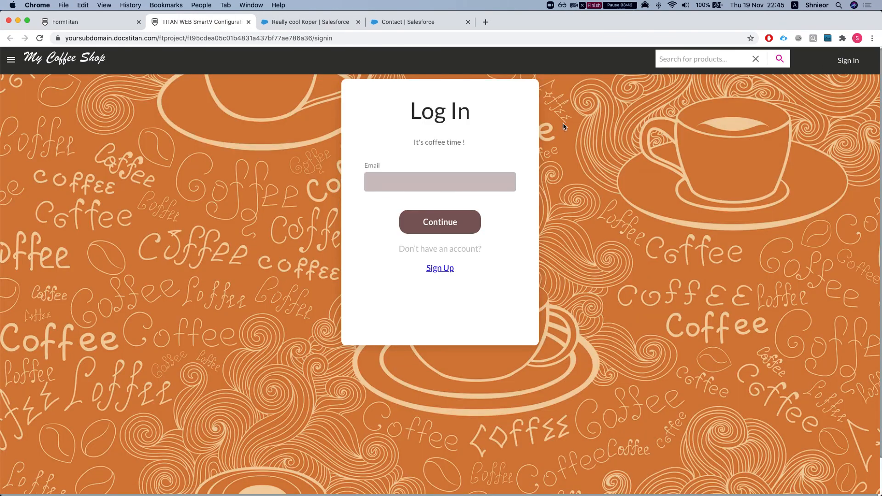
left_click(388, 183)
type("sddsfdsf@dfdf.com")
left_click(436, 230)
left_click_drag(368, 261, 495, 258)
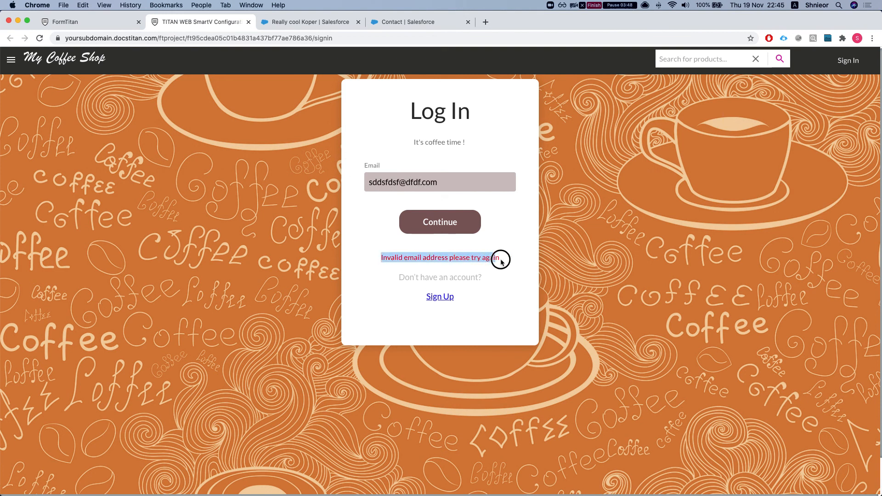
left_click(478, 261)
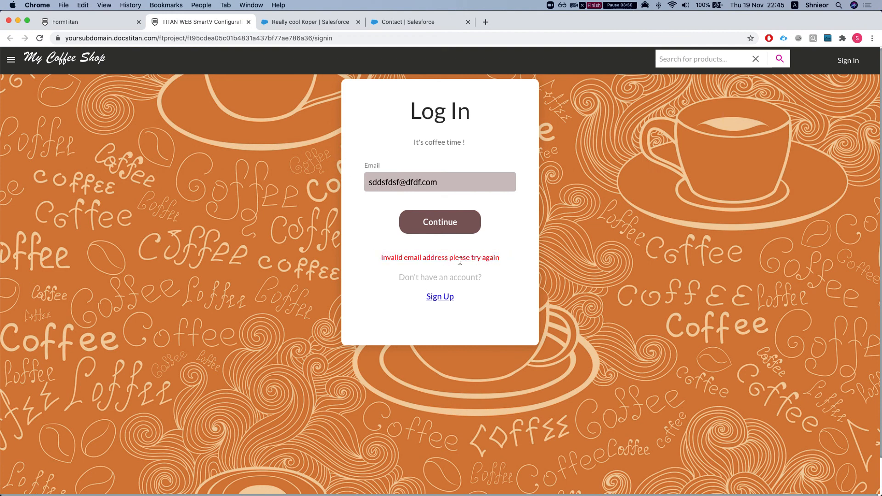
left_click_drag(388, 258, 464, 255)
left_click(464, 257)
triple_click(409, 261)
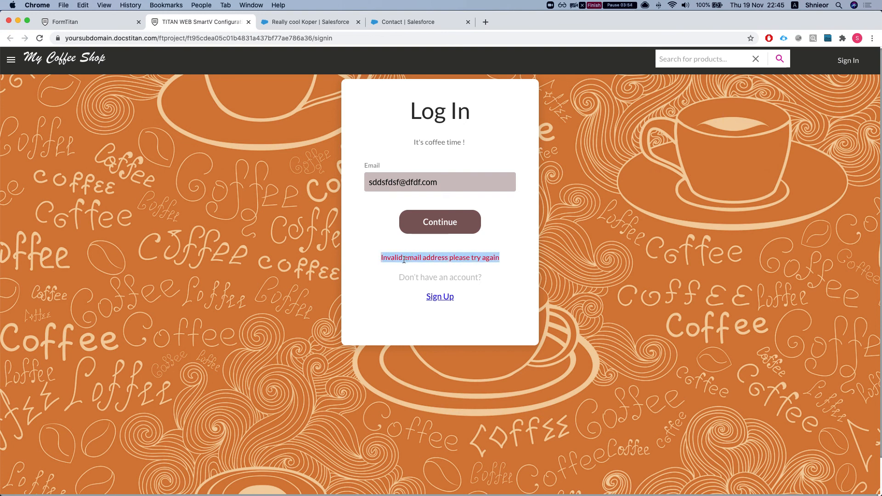
Step: Return to the project editor, dismiss the publishing confirmation and bring up the project's list of pages
left_click(95, 23)
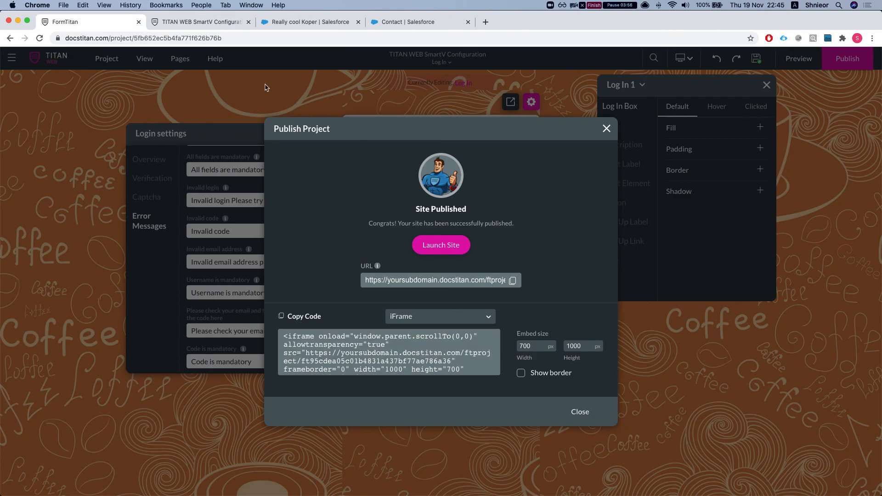
left_click(605, 126)
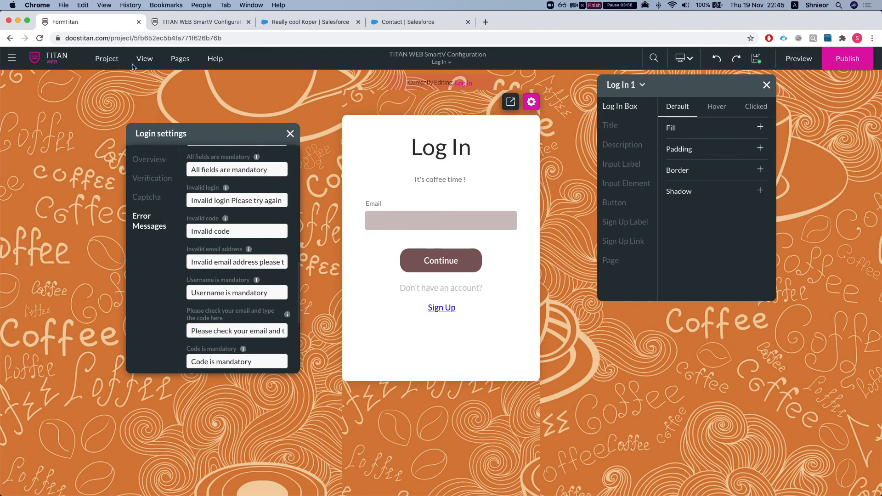
left_click(180, 60)
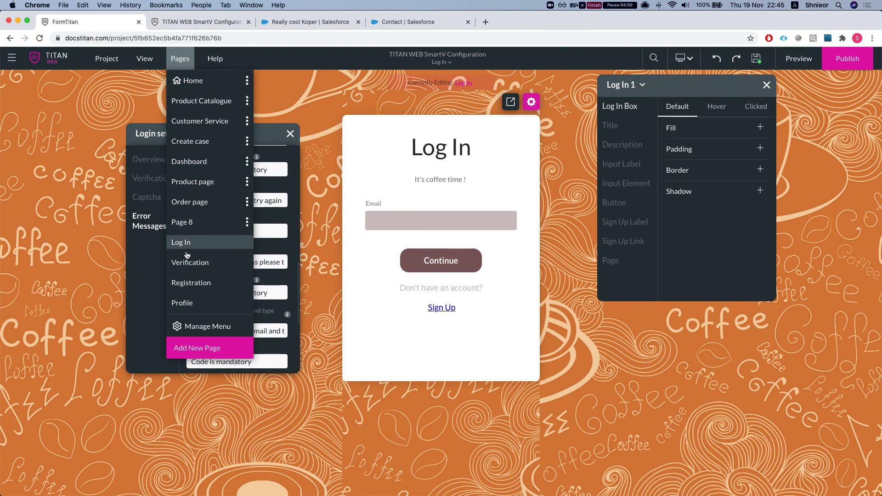